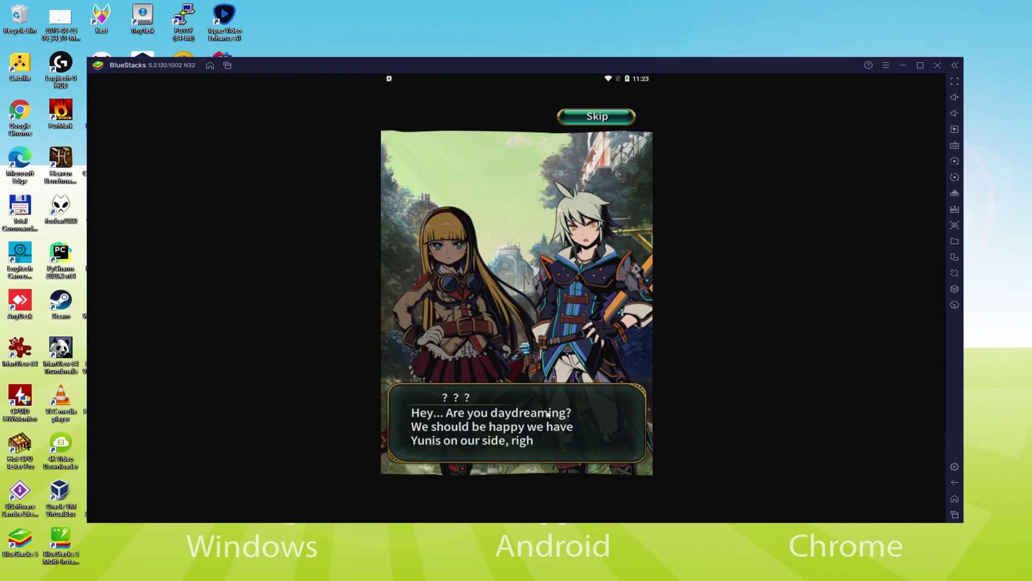
Advance through the Graffiti Smash story dialogue and move into the tutorial battle.
click(572, 442)
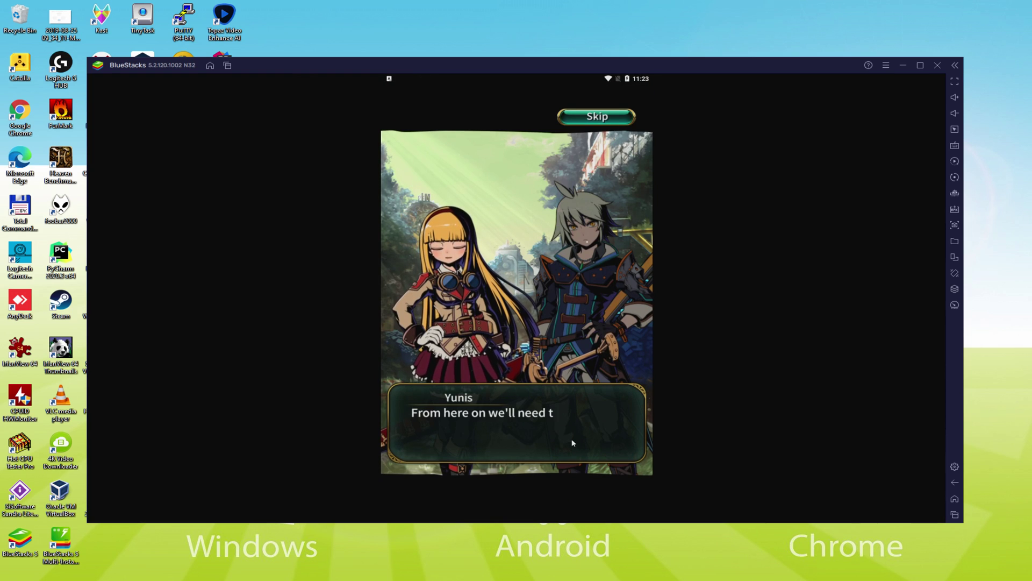
click(597, 449)
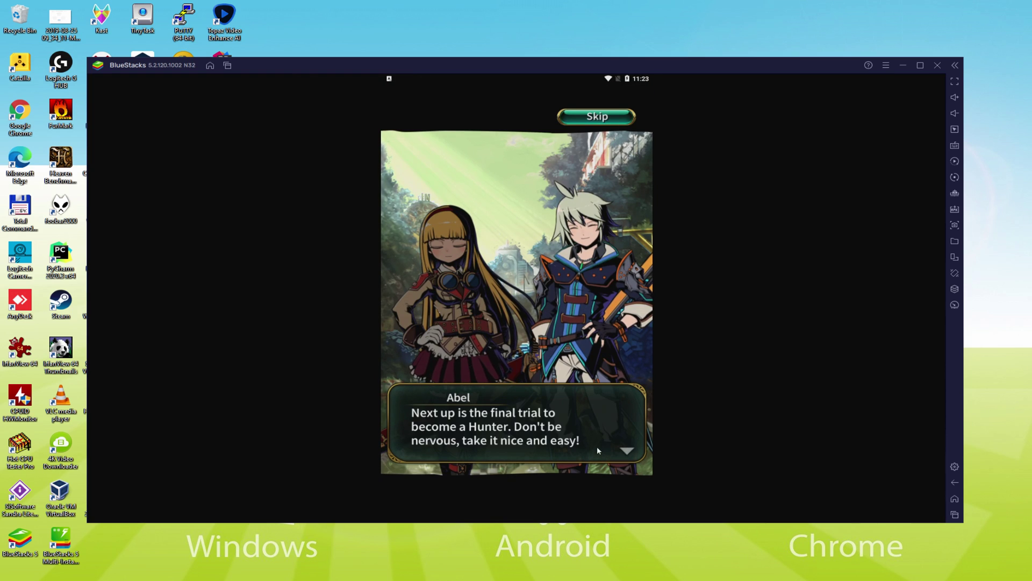
click(597, 450)
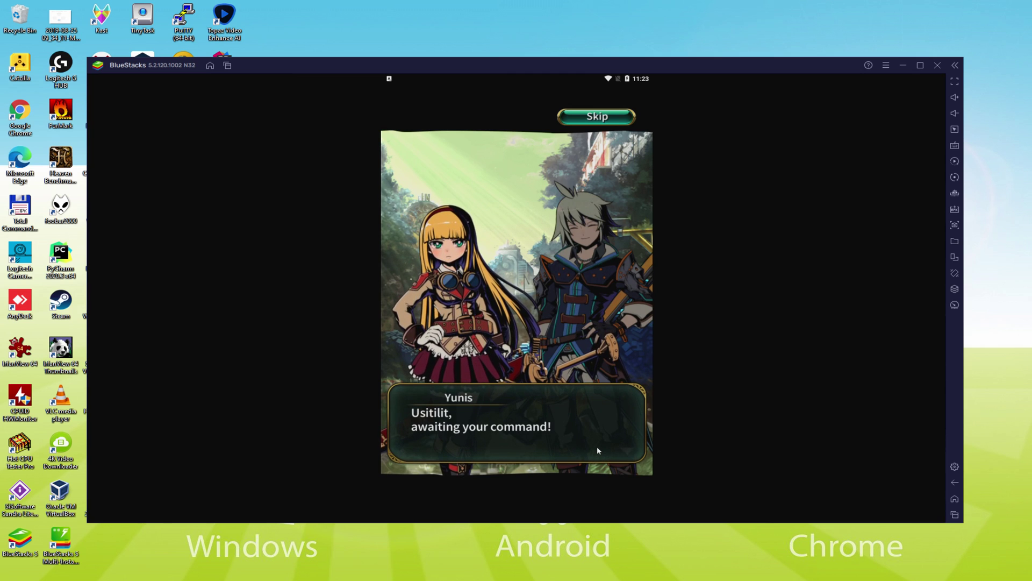
click(597, 447)
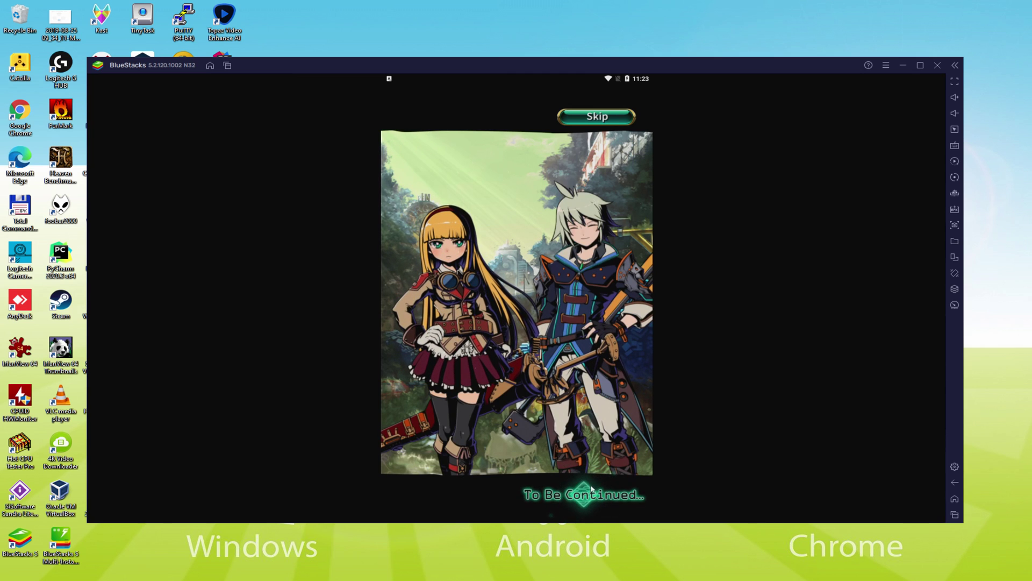
click(591, 487)
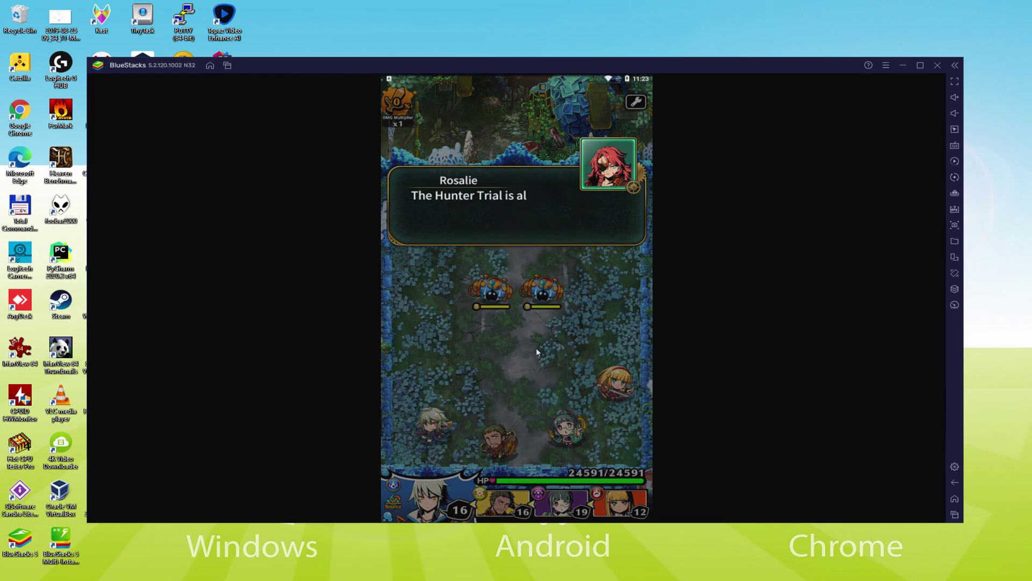
Dismiss the tutorial guide's dialogue and launch Abel's first shot at the monster.
click(503, 444)
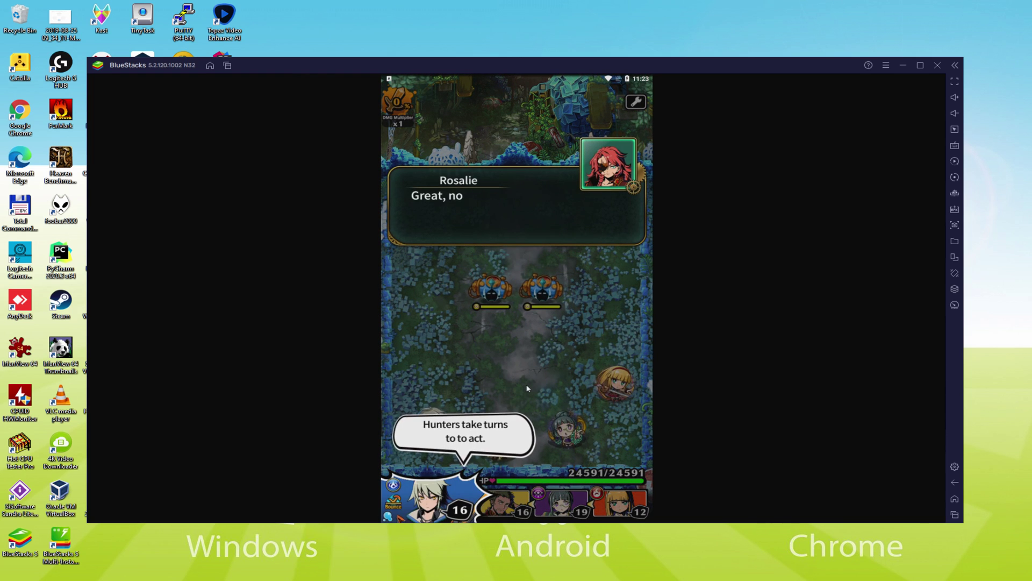
click(498, 450)
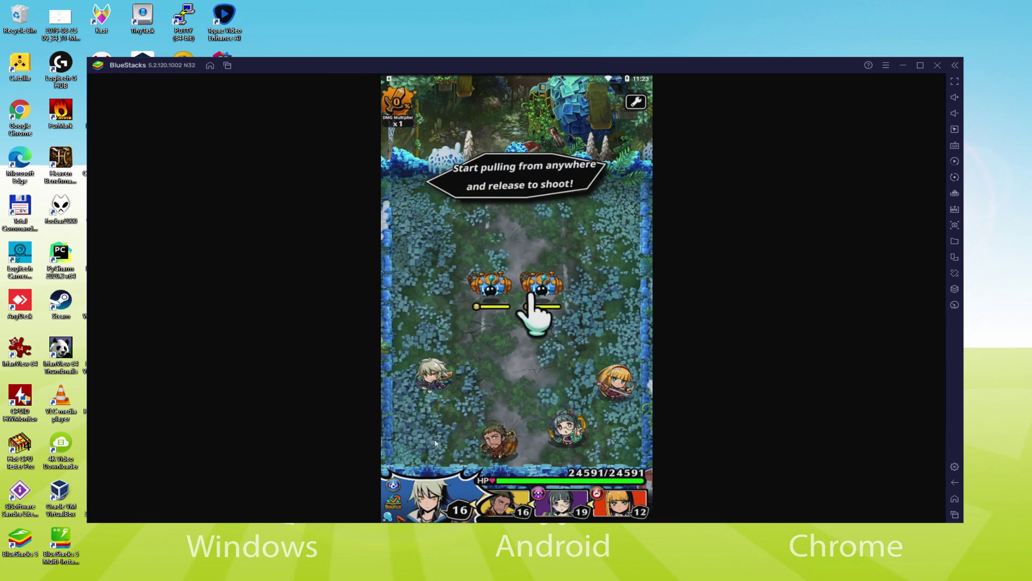
mouse_move(435, 442)
mouse_down()
mouse_move(426, 427)
mouse_move(493, 388)
mouse_up()
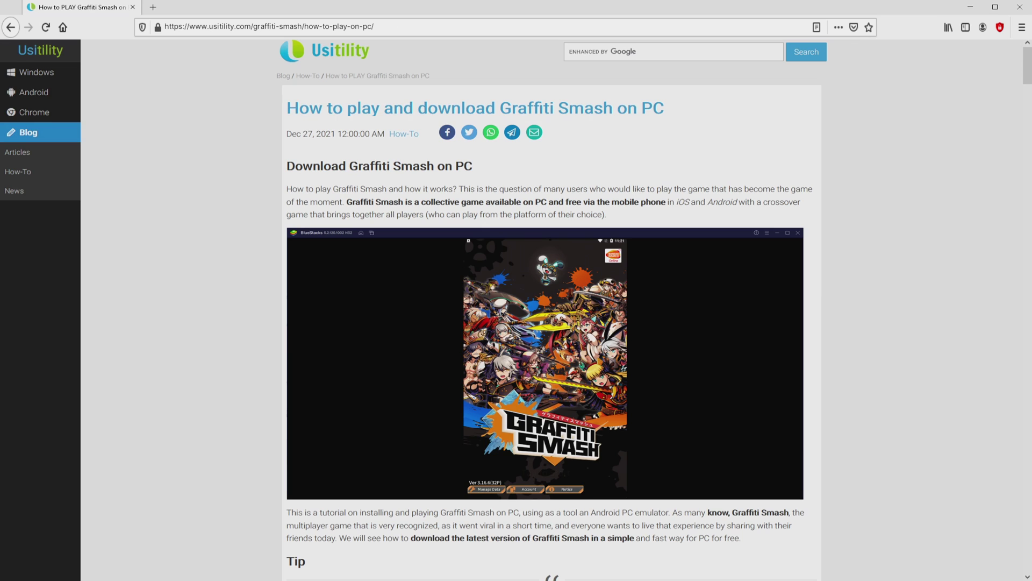
Scroll down the Usitility Graffiti Smash PC article toward its Download on PC button.
scroll(545, 309, down, 4)
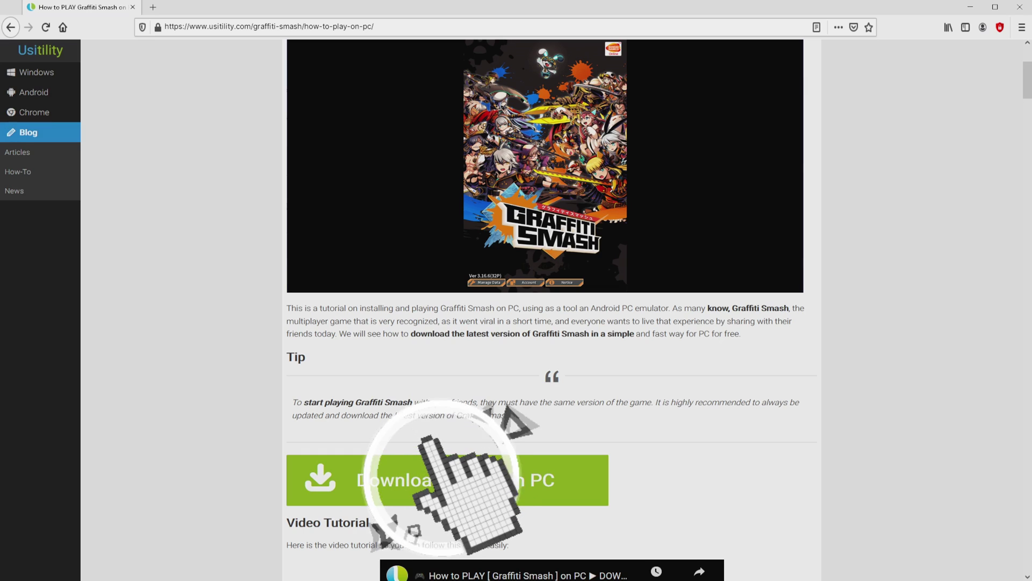
Go to the BlueStacks Graffiti Smash page and download BlueStacksInstaller.exe via Play Graffiti Smash on PC.
click(457, 479)
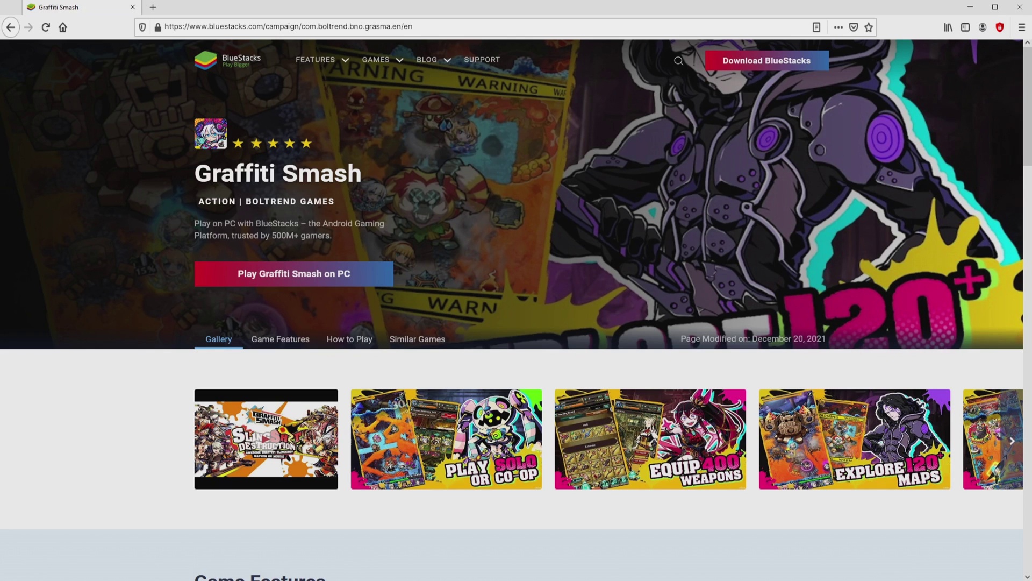
scroll(516, 310, down, 15)
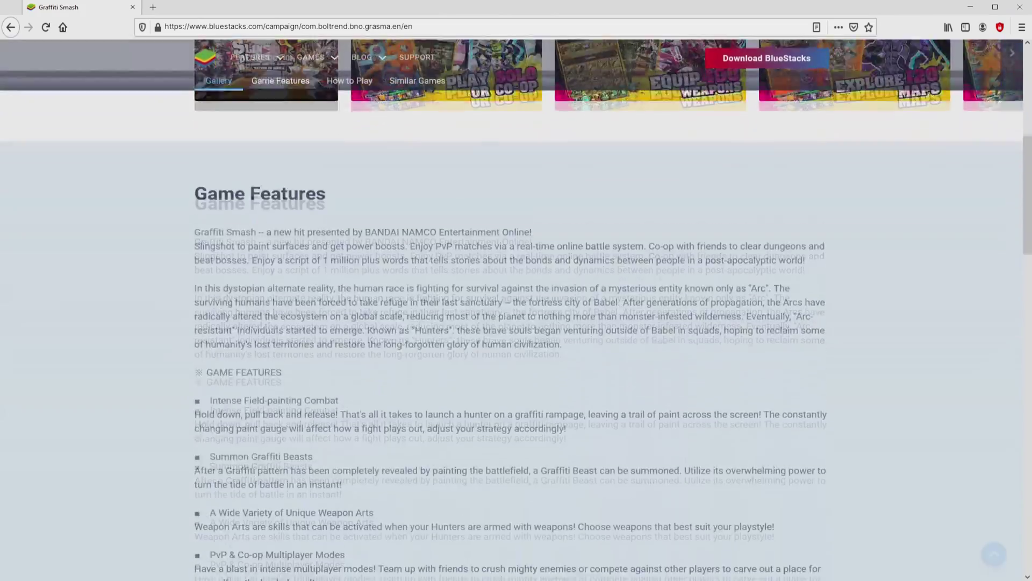
scroll(516, 334, up, 7)
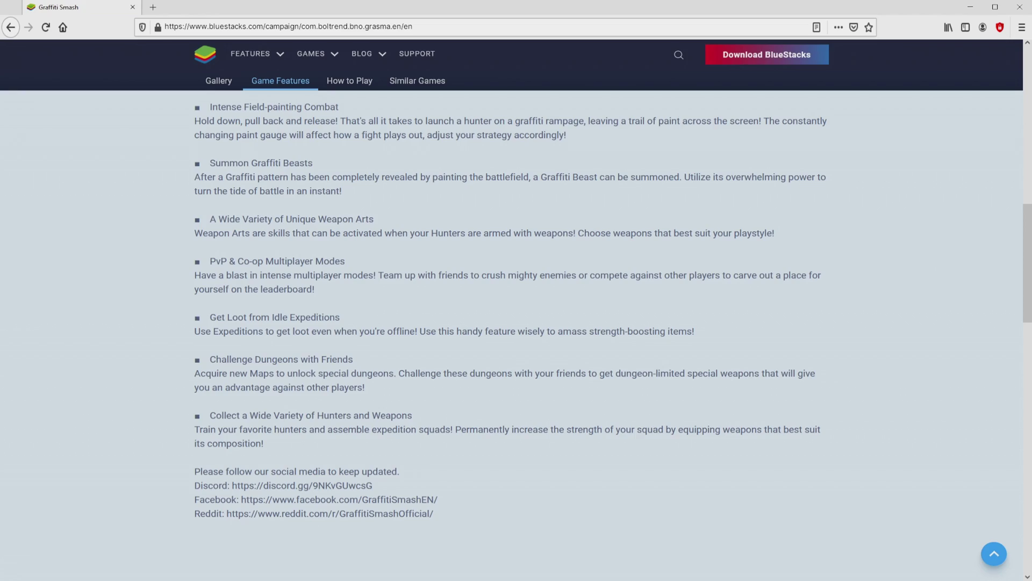
scroll(517, 310, up, 12)
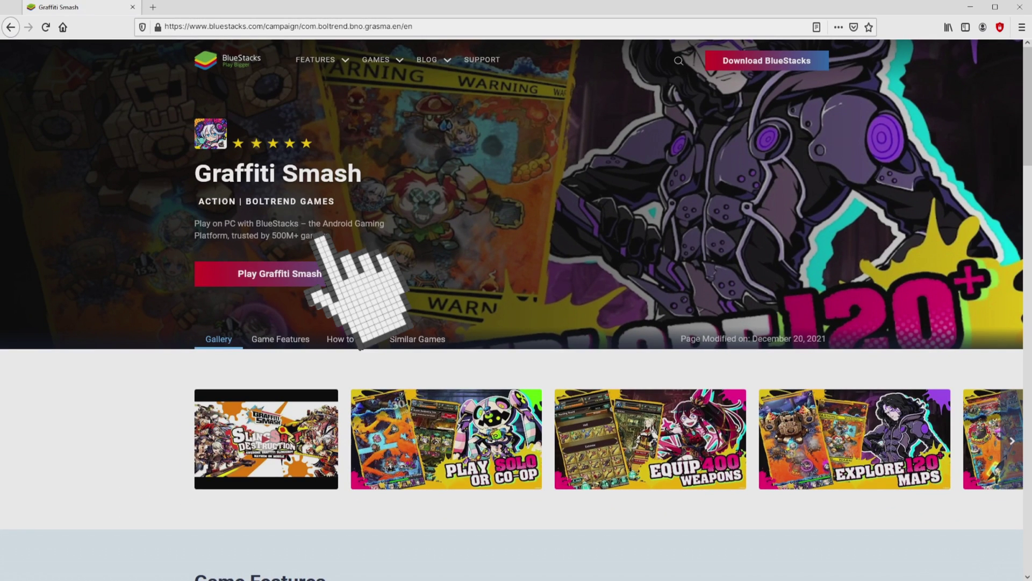
click(317, 271)
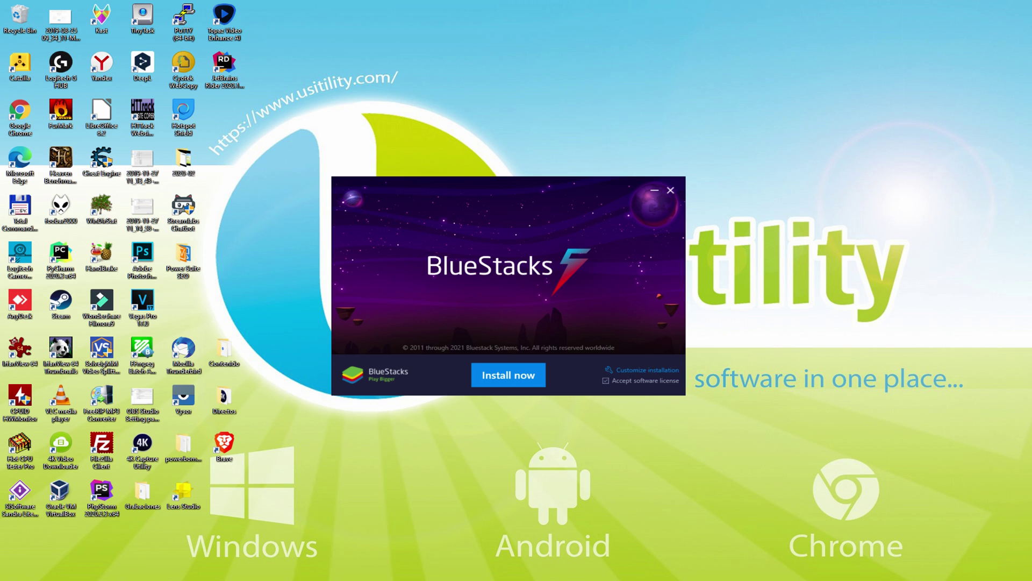
View the custom install settings: C:\ProgramData\BlueStacks_nxt data path and 6120 MB required.
click(635, 370)
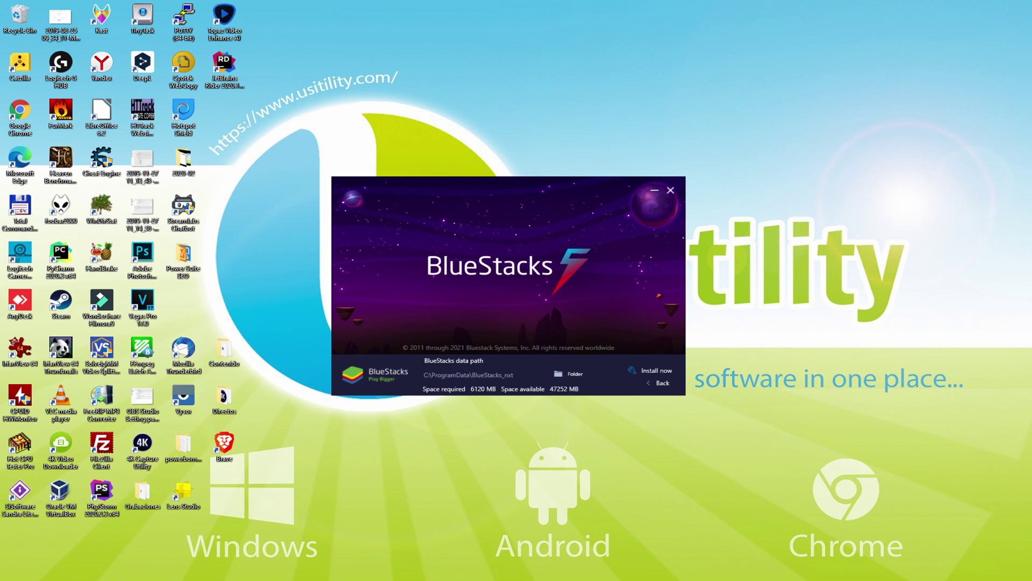
Return to the main installer screen and start installing BlueStacks 5 with default settings.
click(656, 381)
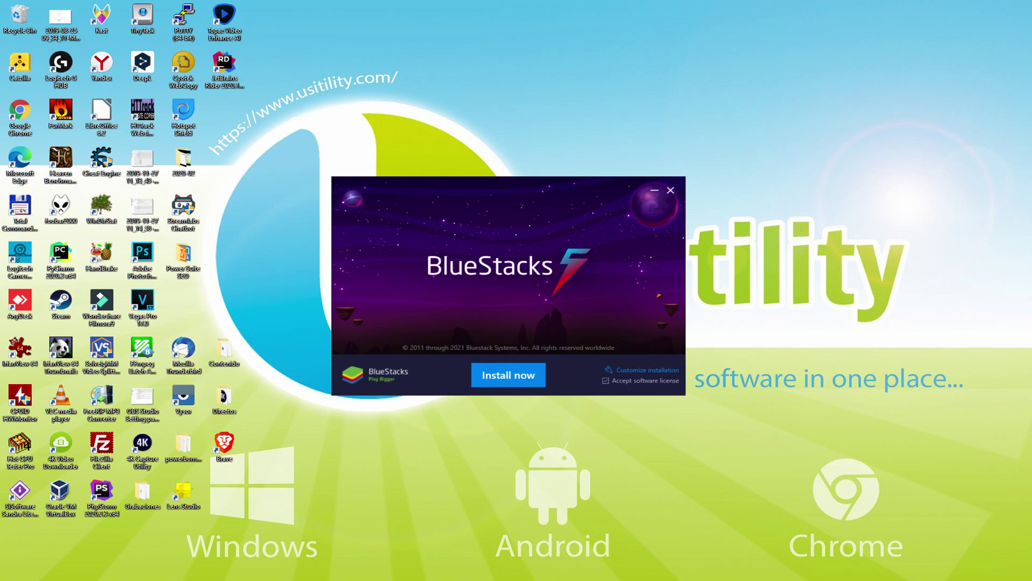
click(508, 374)
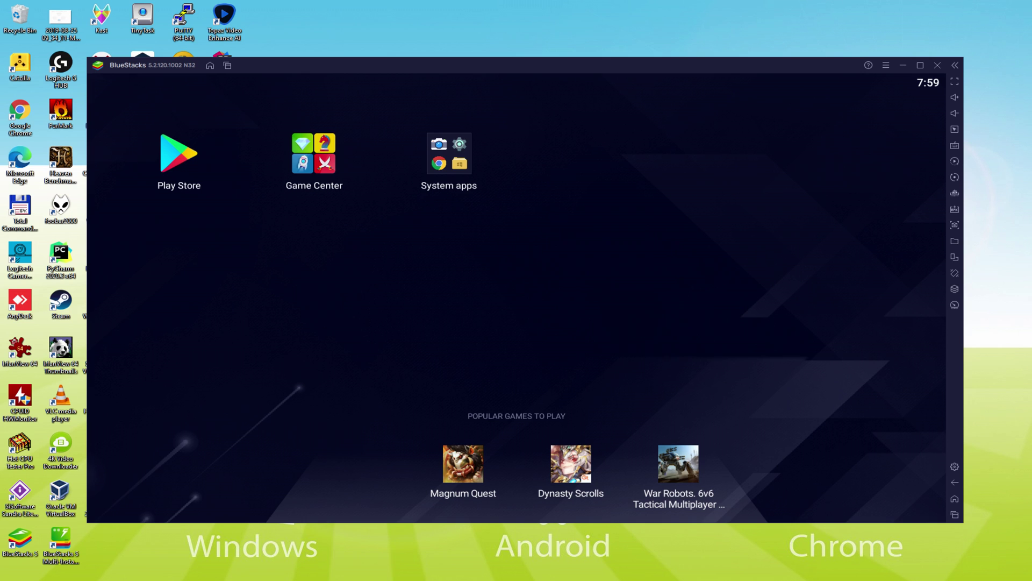
Sign in to Play Store, agree to Google's terms, disable Google Drive backup, and accept.
click(181, 154)
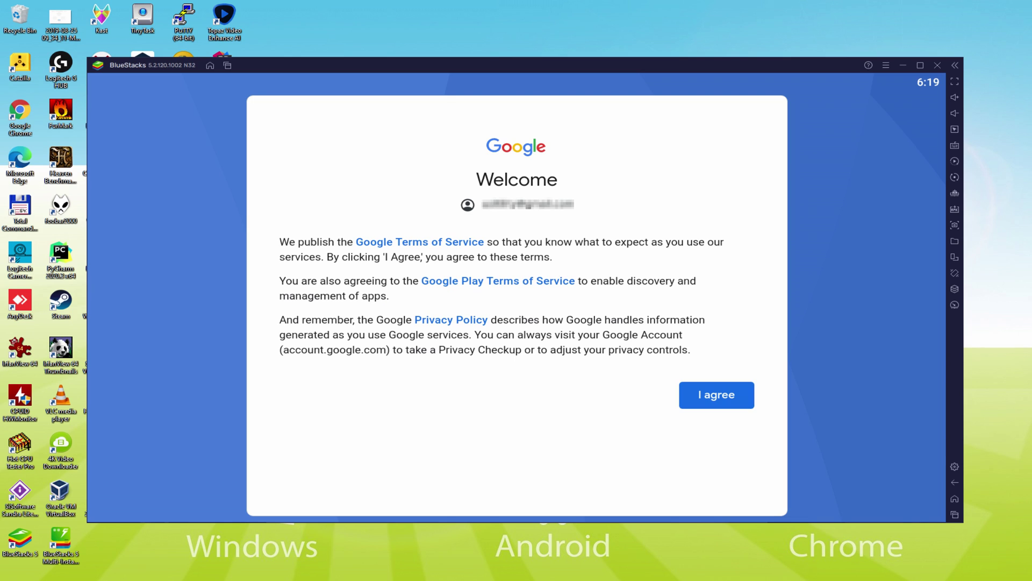
click(715, 398)
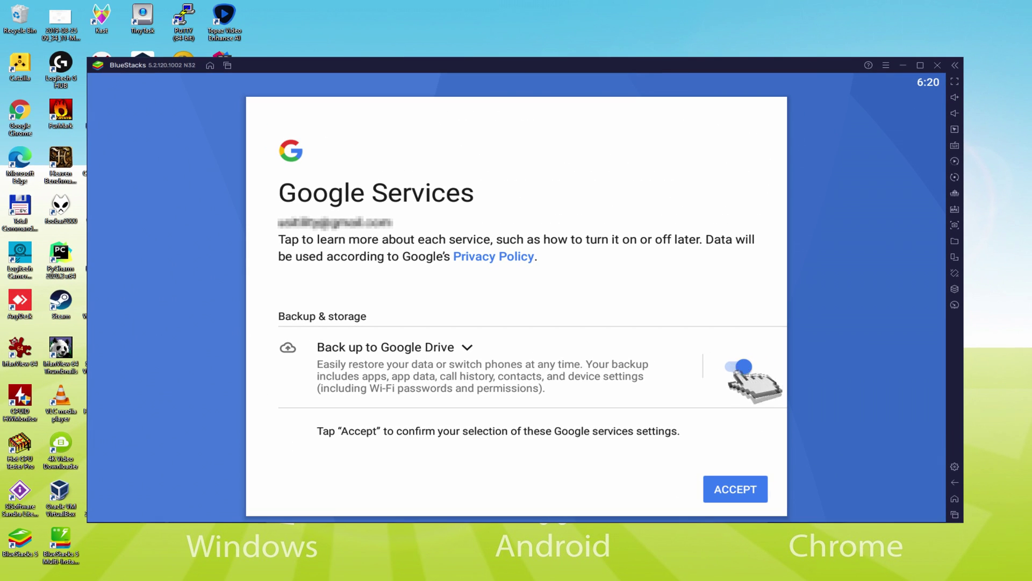
click(737, 364)
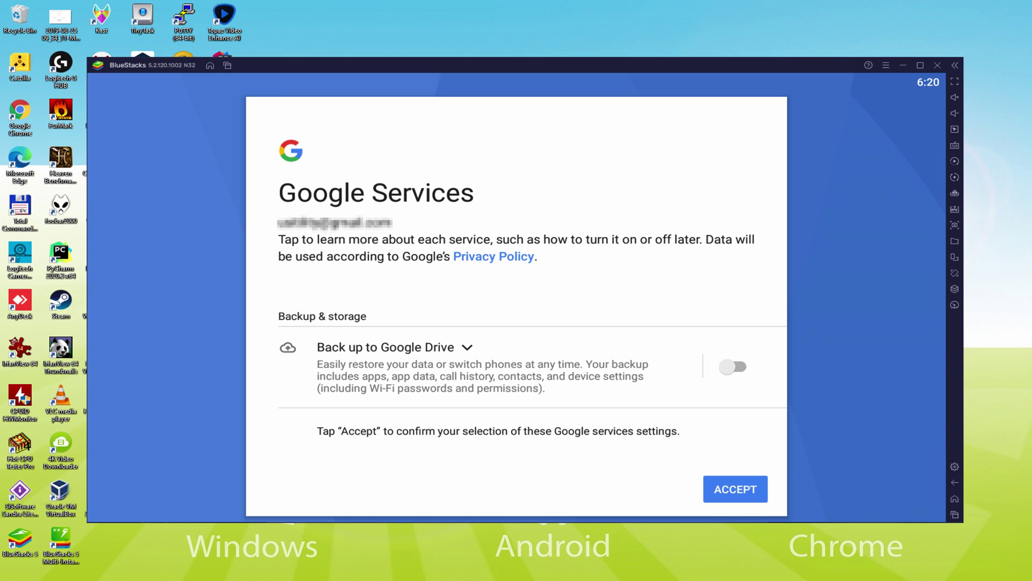
click(736, 491)
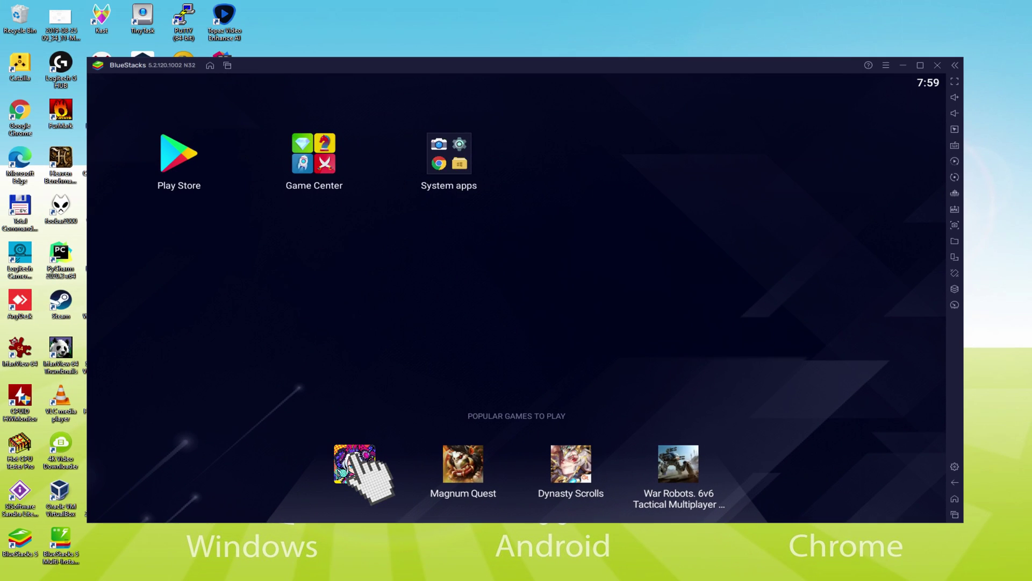
Install Graffiti Smash from its Popular Games store page, then go back to the home screen.
click(358, 463)
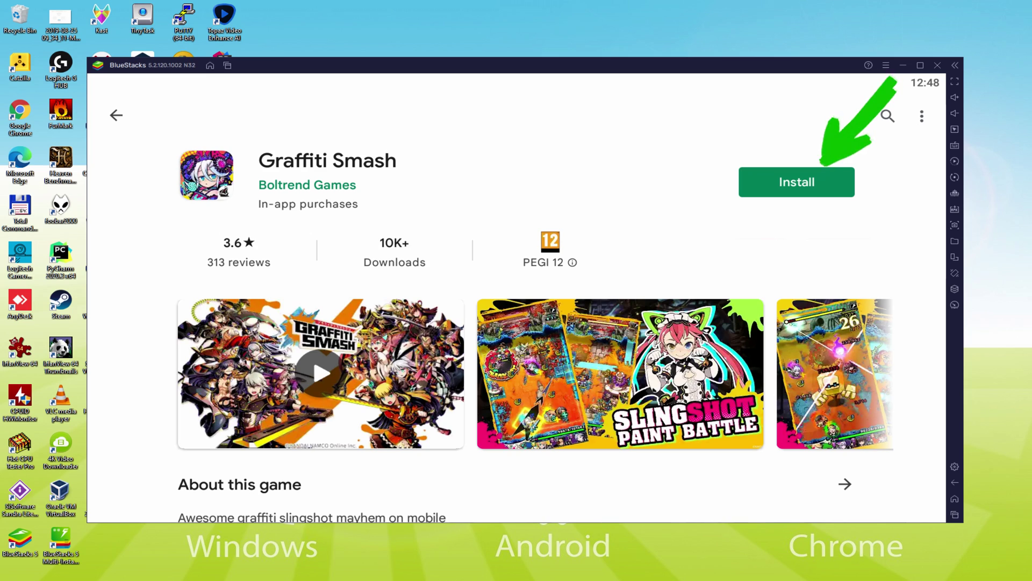
click(820, 175)
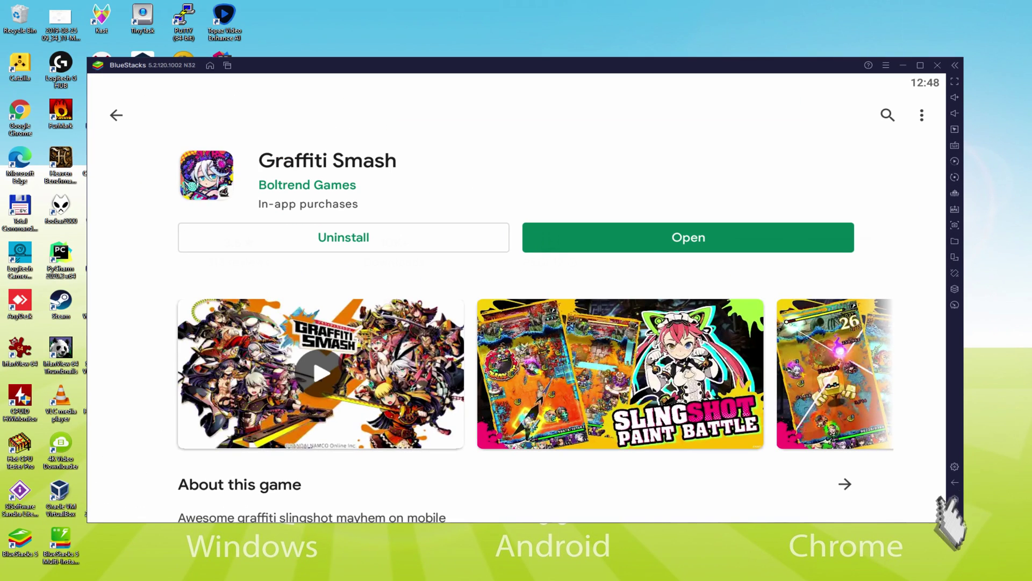
click(954, 498)
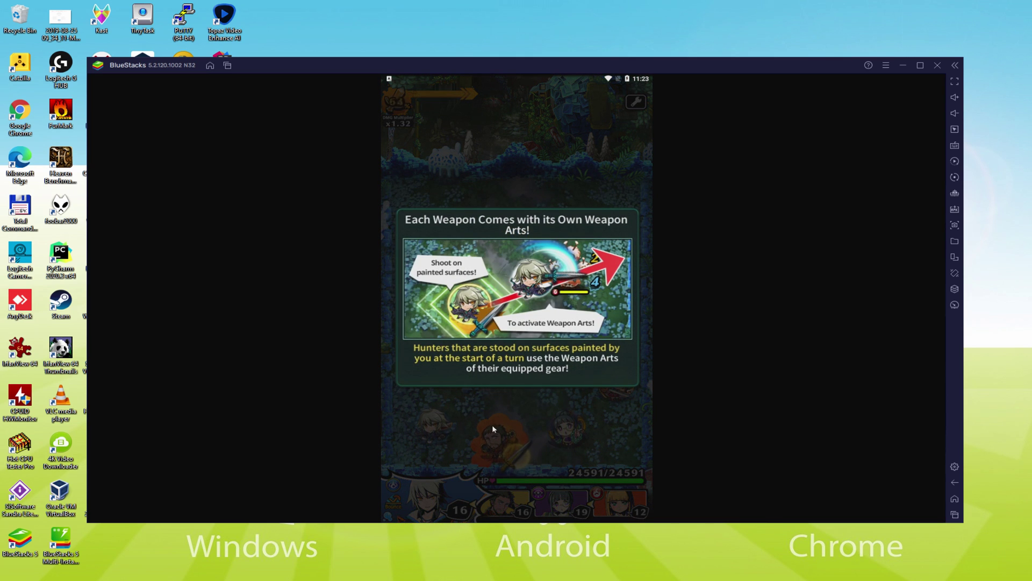
Dismiss the Weapon Arts popup and advance through Rosalie's Link Combo and paint tips.
click(493, 428)
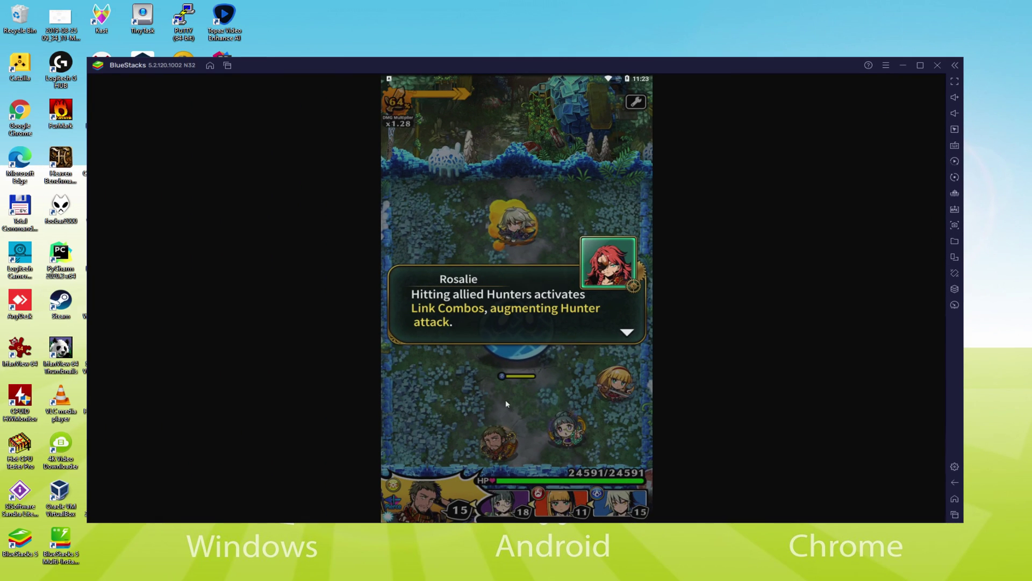
click(541, 396)
click(540, 396)
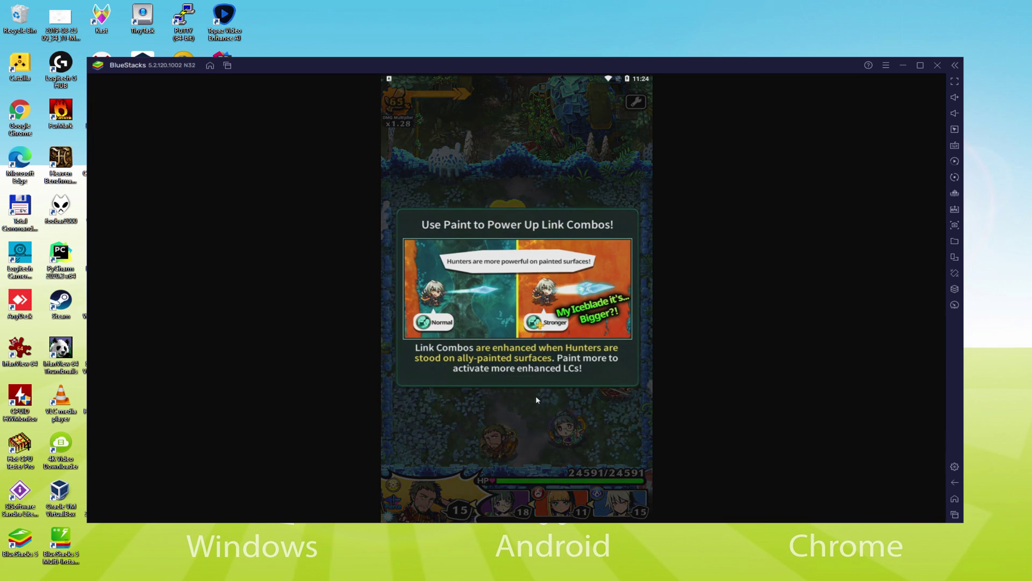
click(536, 395)
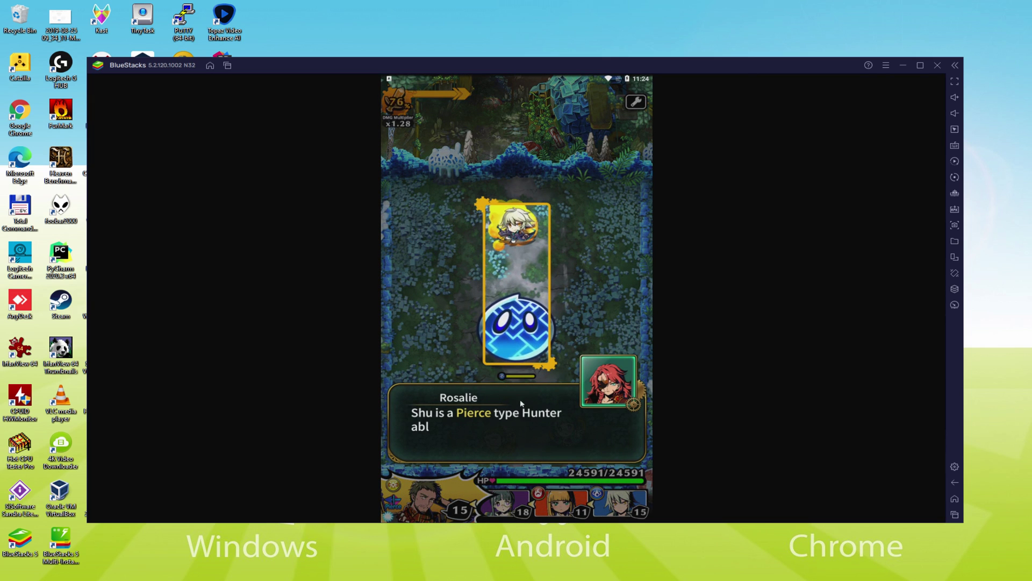
click(522, 430)
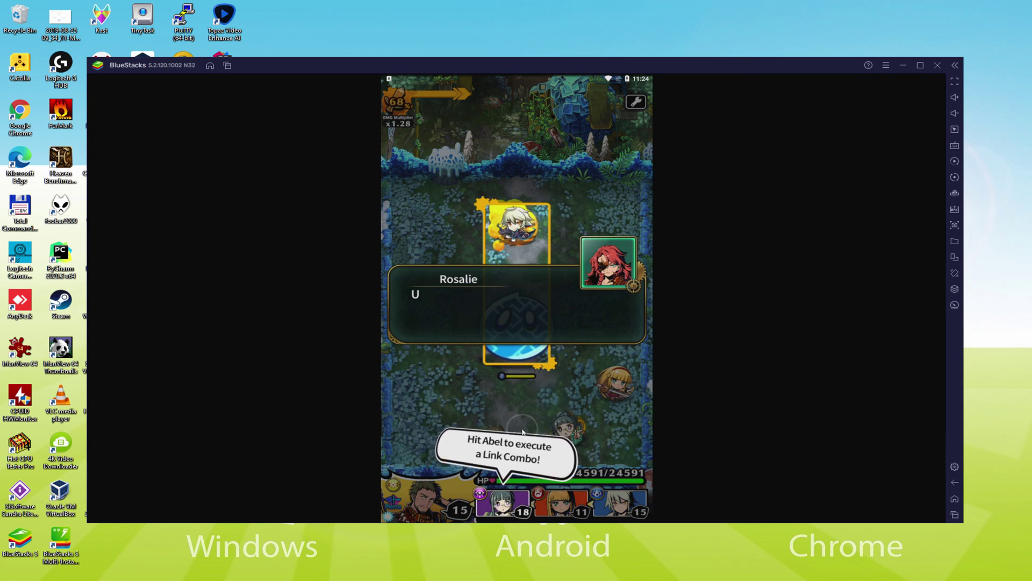
click(537, 405)
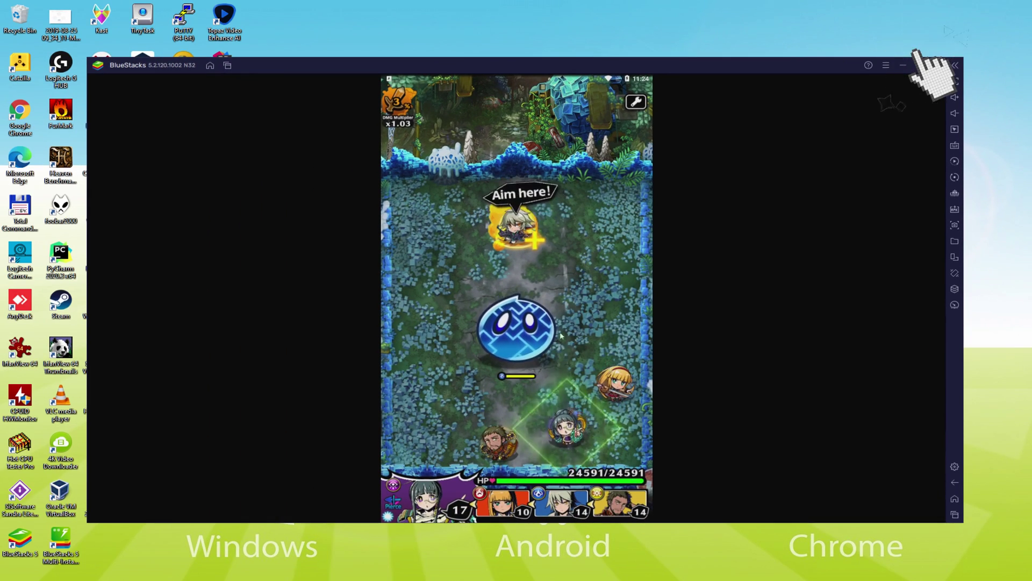
Fire the Link Combo shot at the Aim here! marker, then restore the window and go fullscreen with F11.
click(884, 87)
mouse_move(571, 407)
mouse_down()
mouse_move(570, 521)
mouse_move(592, 518)
mouse_up()
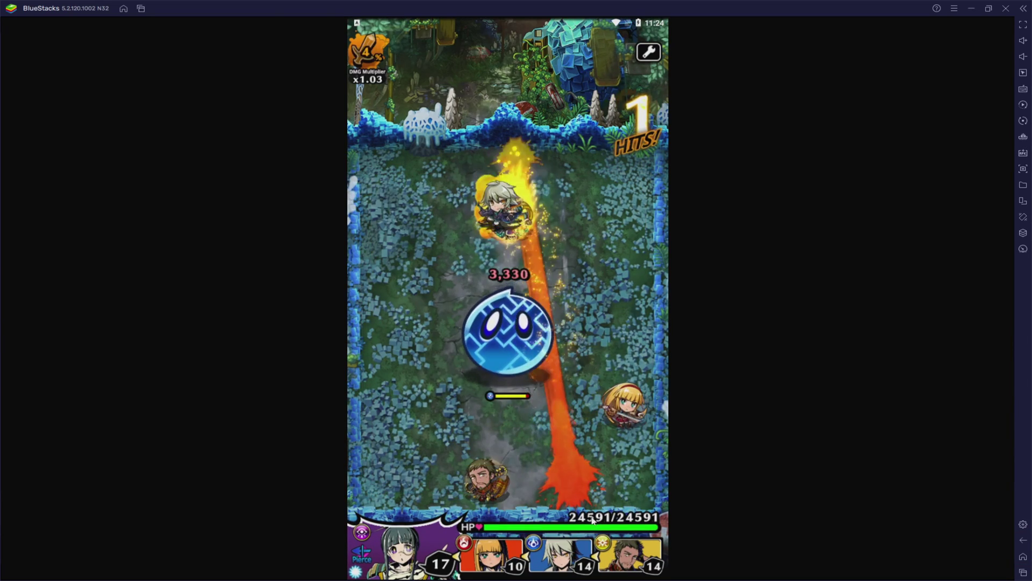
click(988, 8)
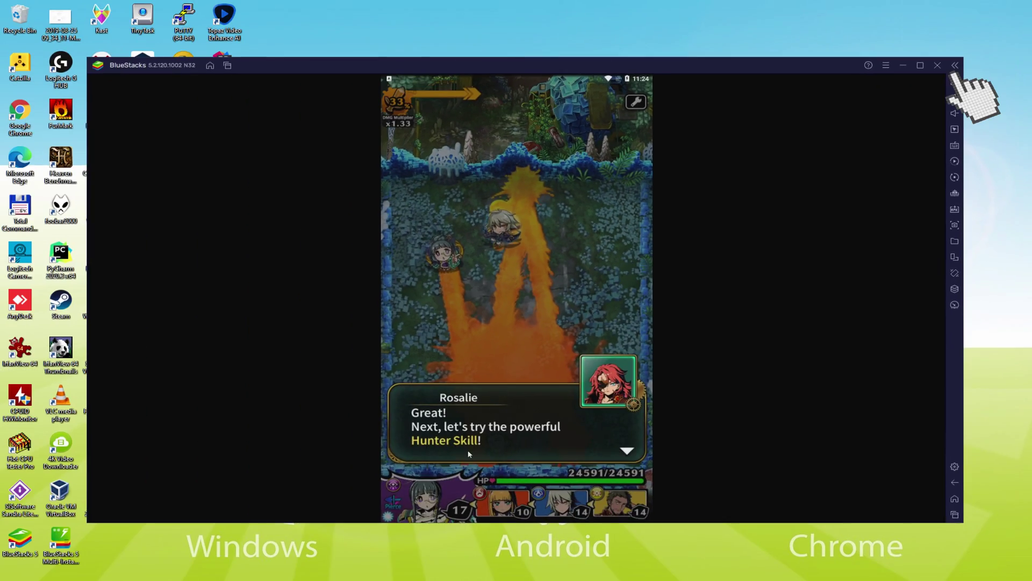
key(F11)
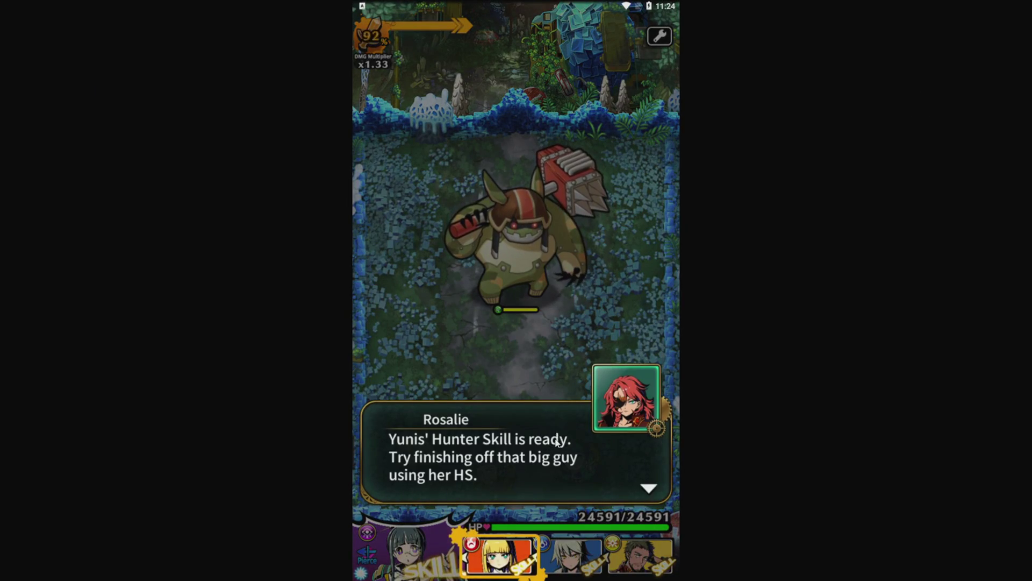
Dismiss the Hunter Skill dialogue and tip, and activate Yunis' Hunter Skill.
click(575, 461)
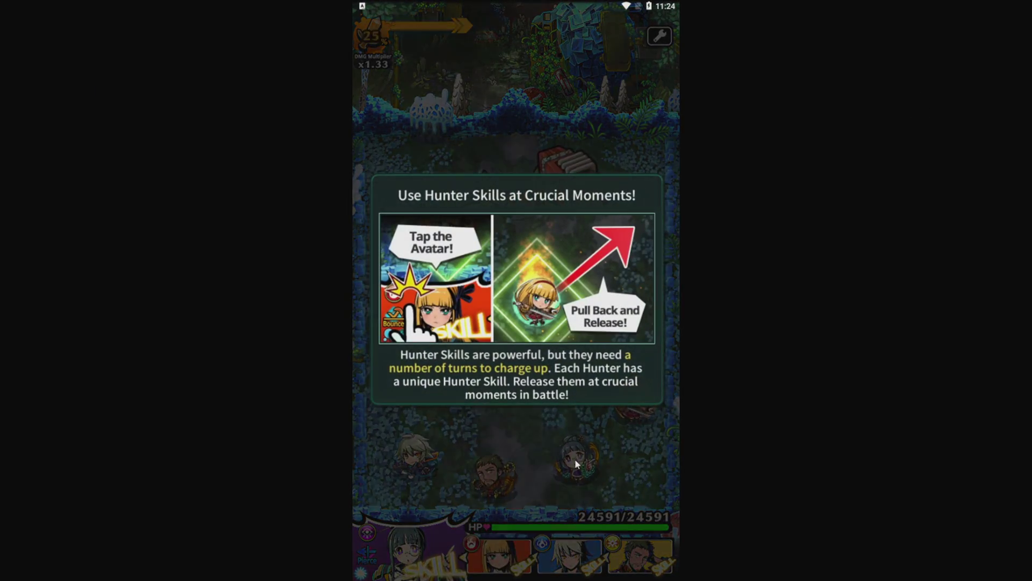
click(570, 430)
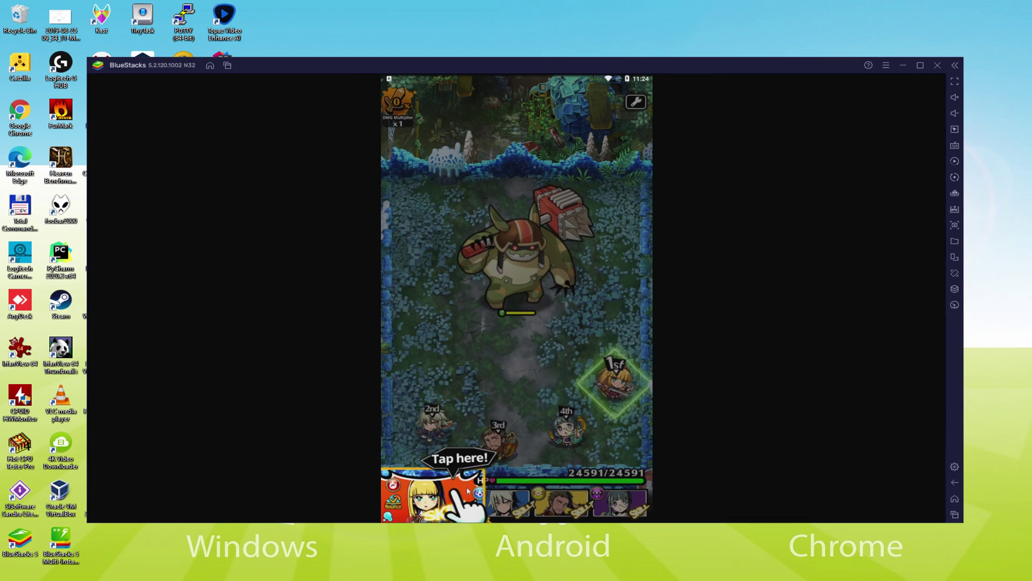
click(468, 491)
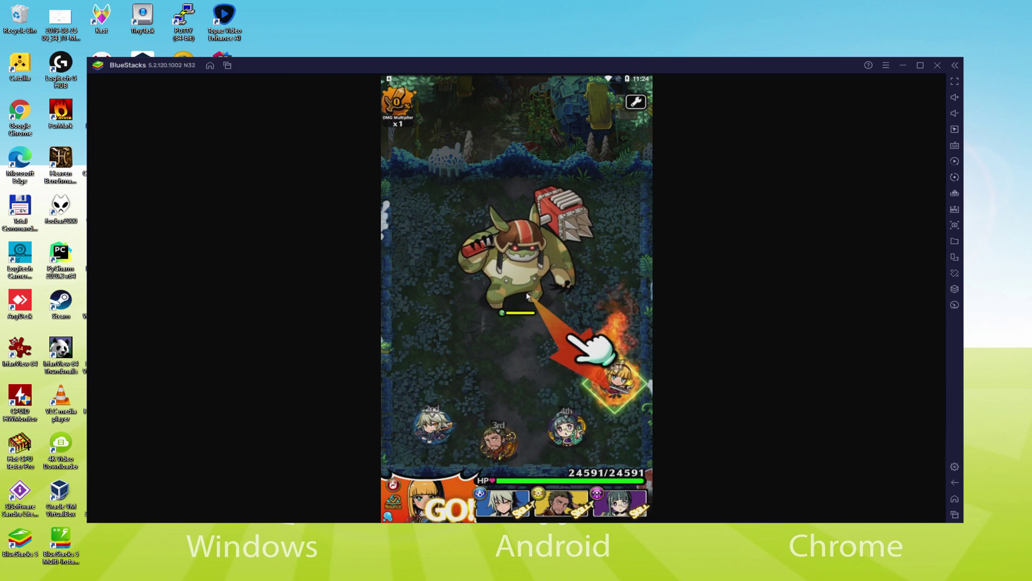
Launch Yunis' Hunter Skill shot at the big monster, then bring up the keyboard controls editor.
mouse_move(528, 296)
mouse_down()
mouse_move(618, 414)
mouse_move(644, 428)
mouse_up()
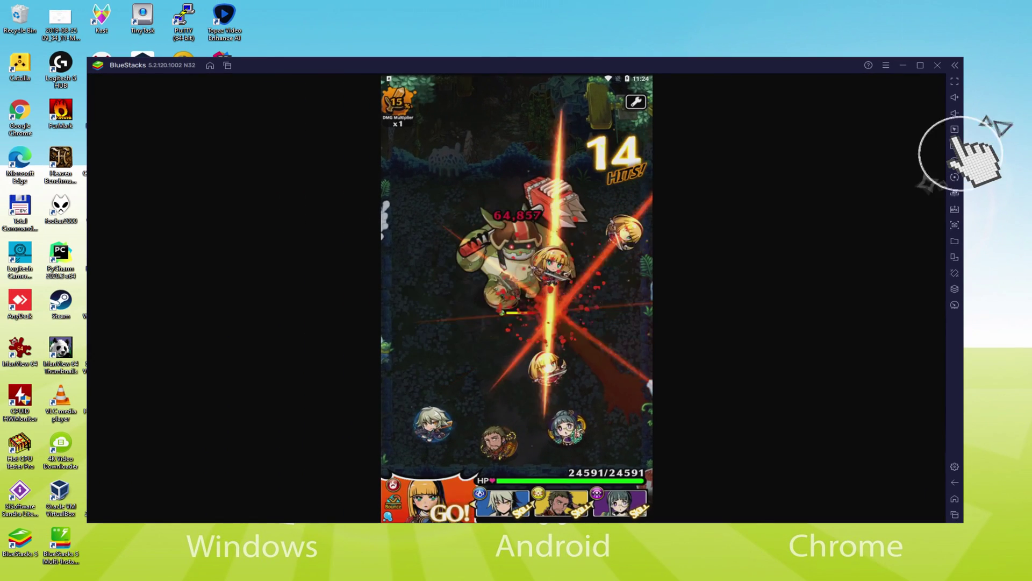
click(955, 145)
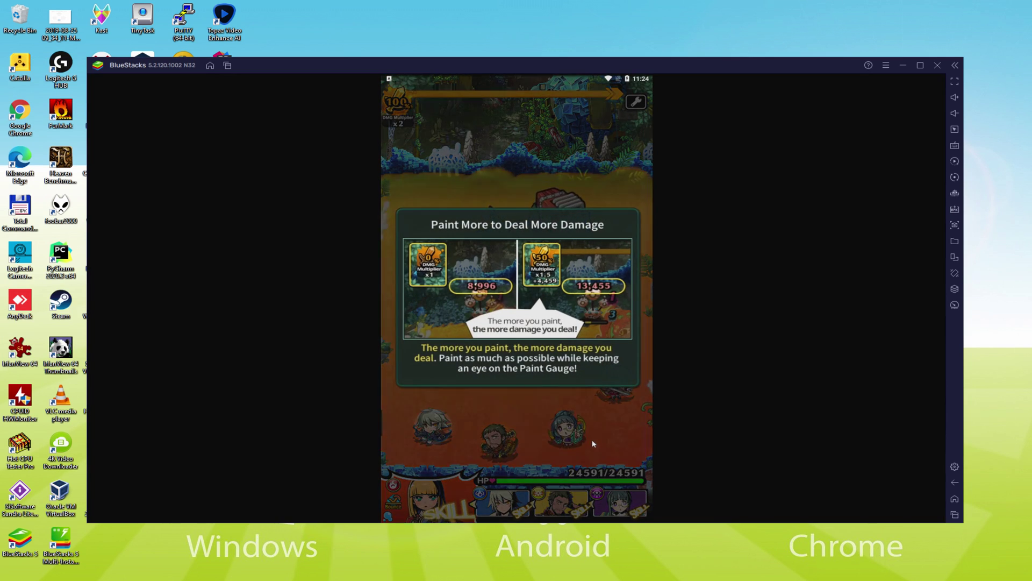
Close the controls editor and the paint tip overlay.
click(530, 381)
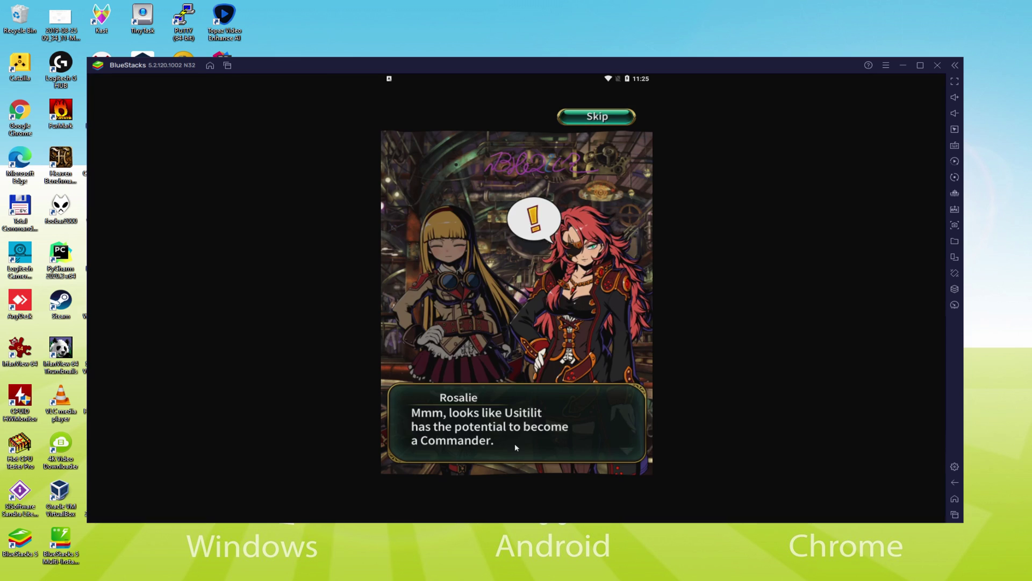
Click through Rosalie's, Abel's and Rabbit's introduction lines until the story scene ends.
click(514, 443)
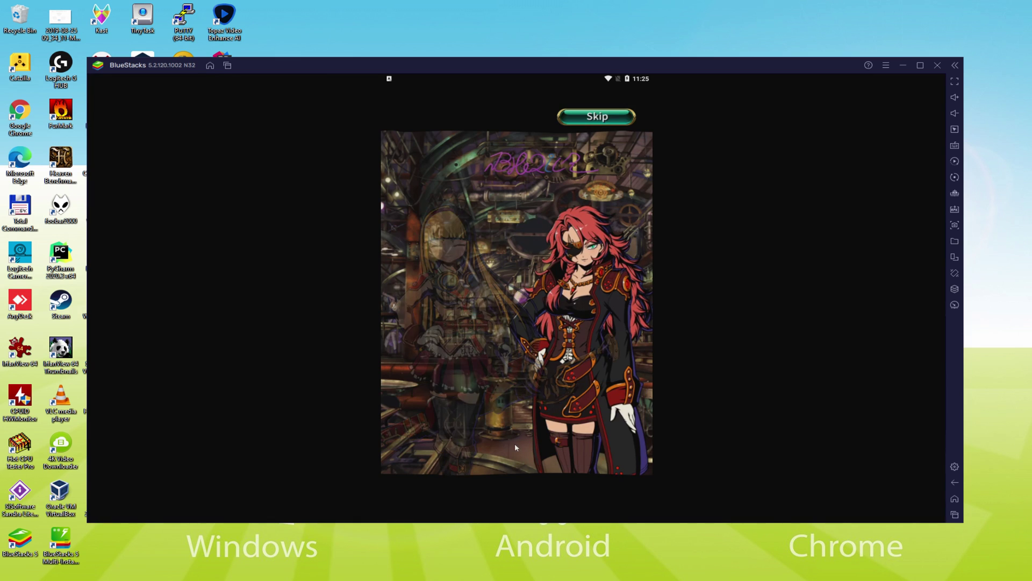
click(515, 443)
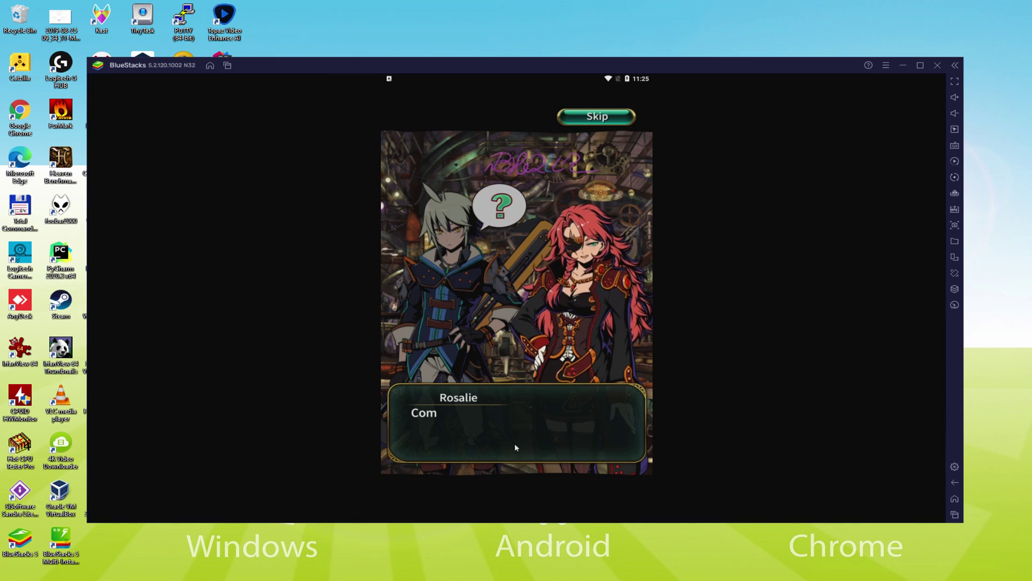
click(515, 447)
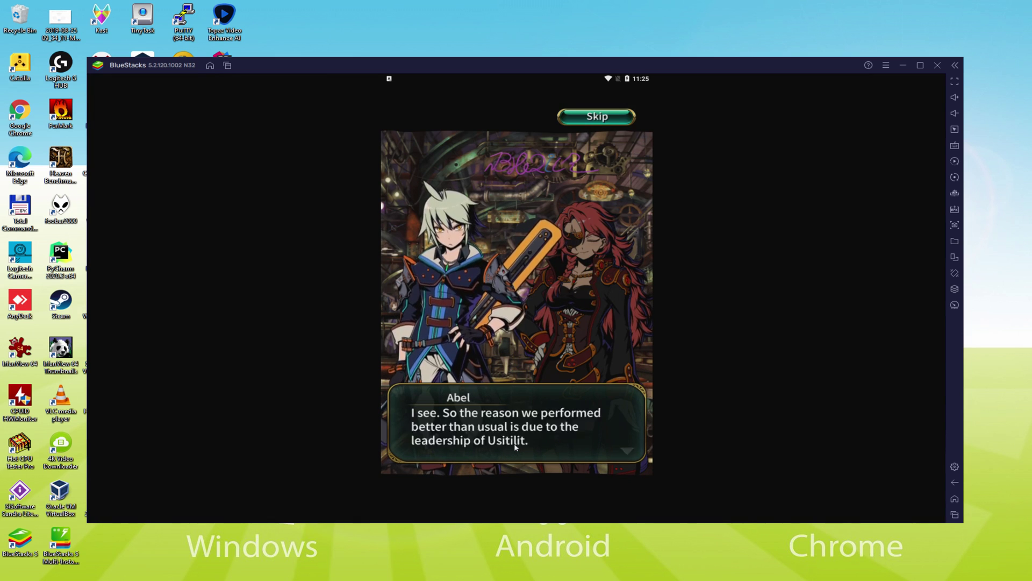
click(515, 447)
click(515, 447)
click(515, 446)
click(515, 447)
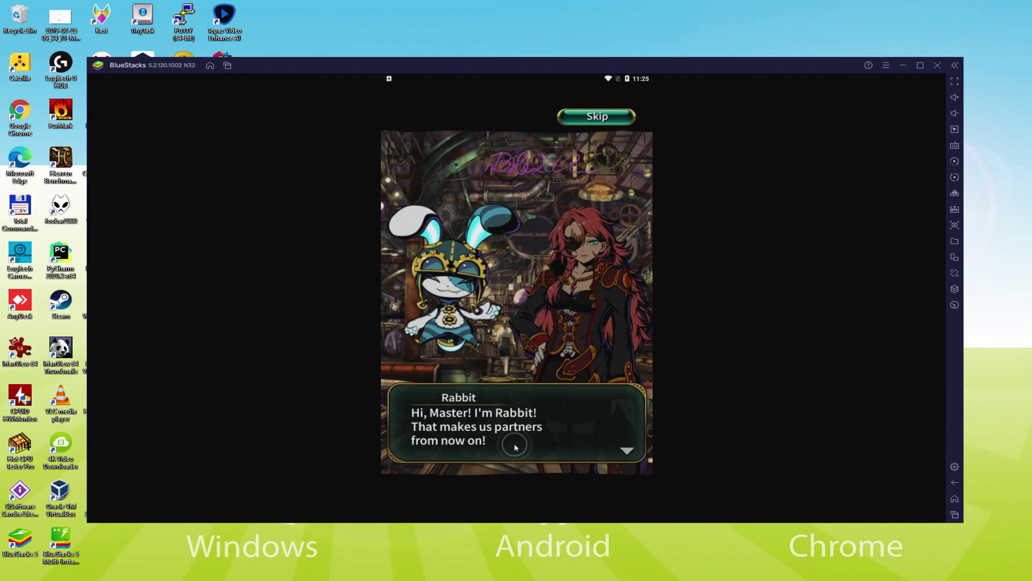
click(515, 446)
click(515, 446)
click(515, 445)
click(514, 445)
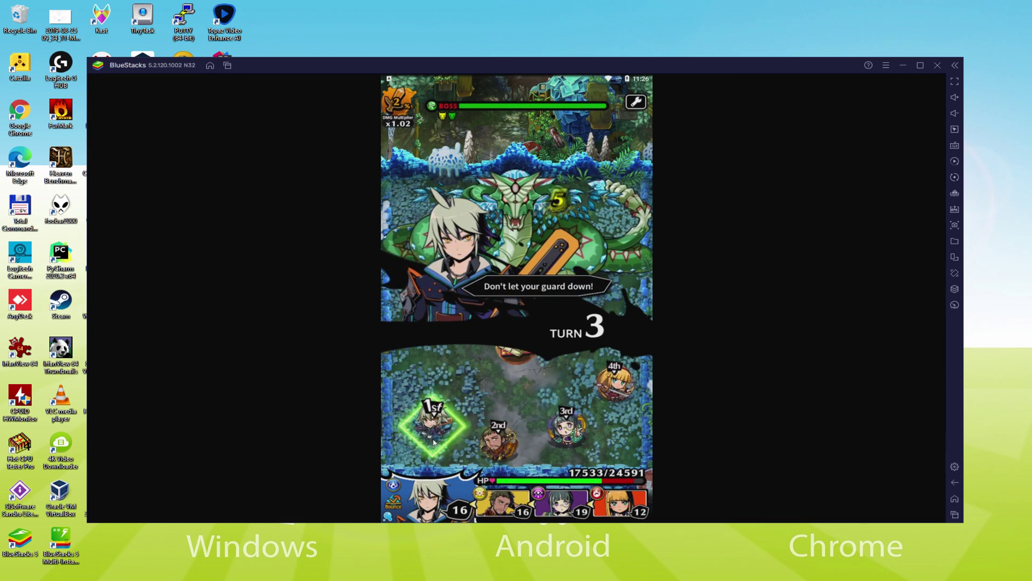
Fire the first shot at the serpent boss, then dismiss Rabbit's dialogue and the paint-more tip.
drag(419, 456, 402, 462)
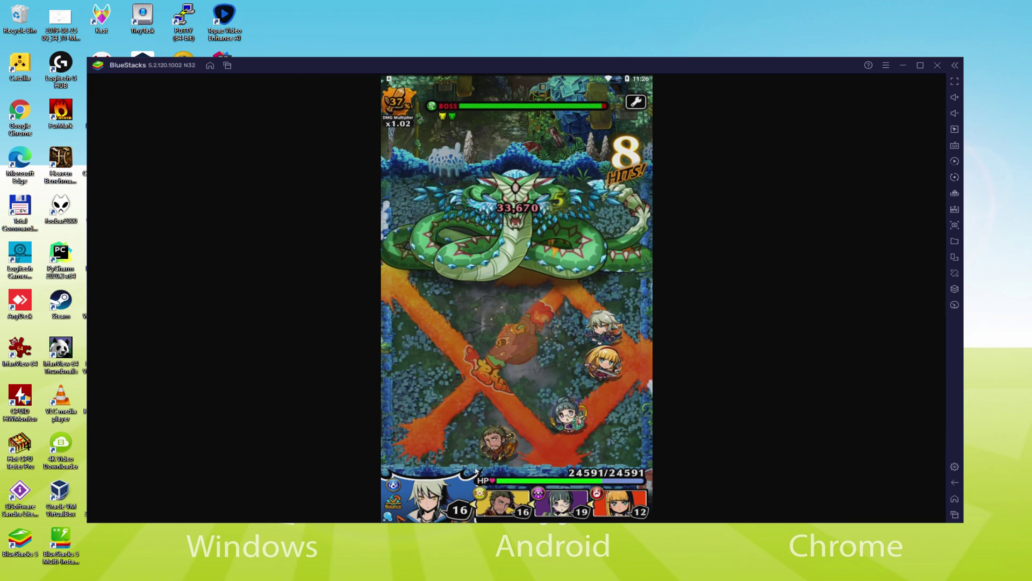
click(566, 430)
click(559, 433)
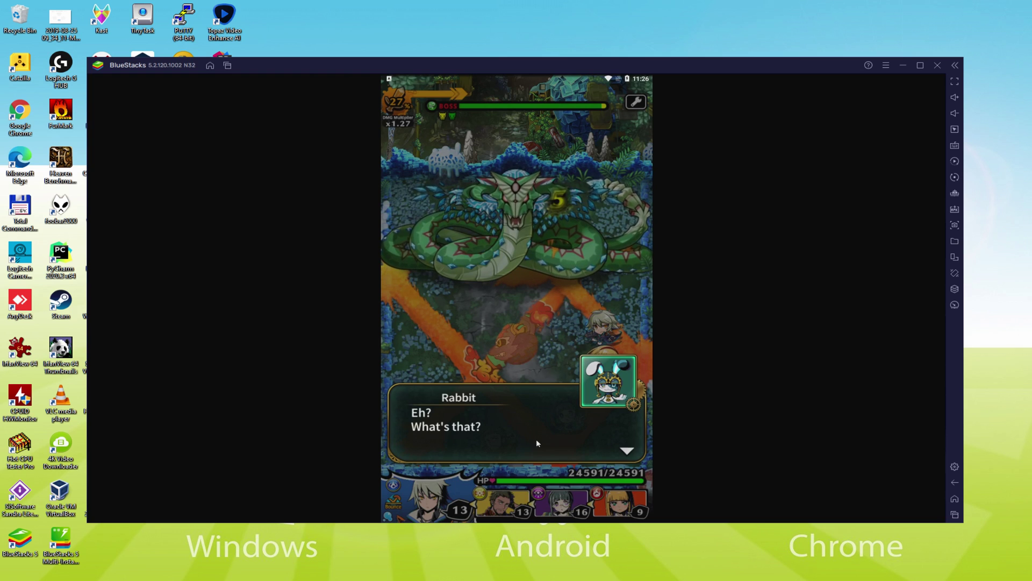
Clear the remaining painting tutorial dialogue and fire the next shot for 14,412 damage.
click(537, 442)
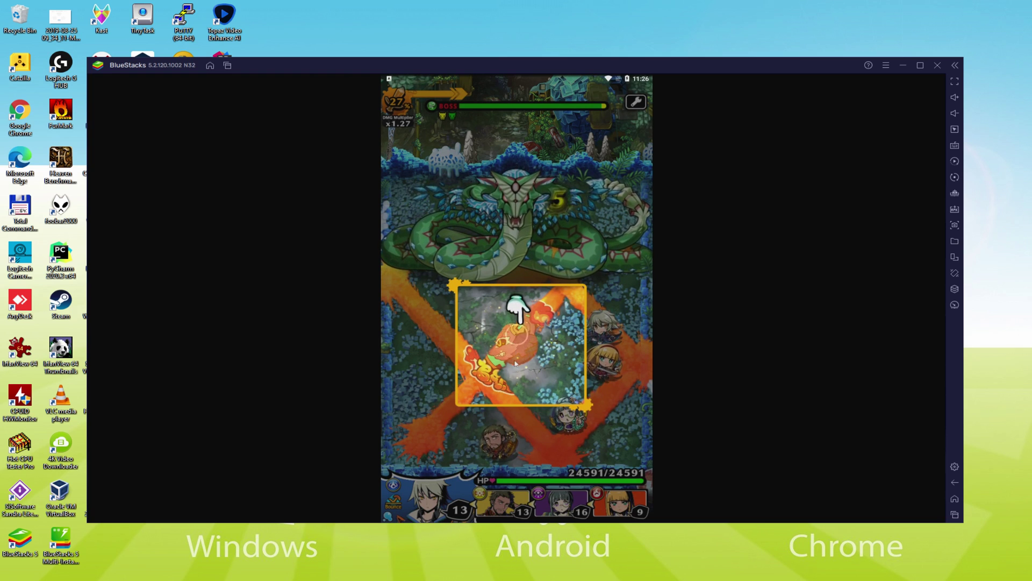
click(515, 330)
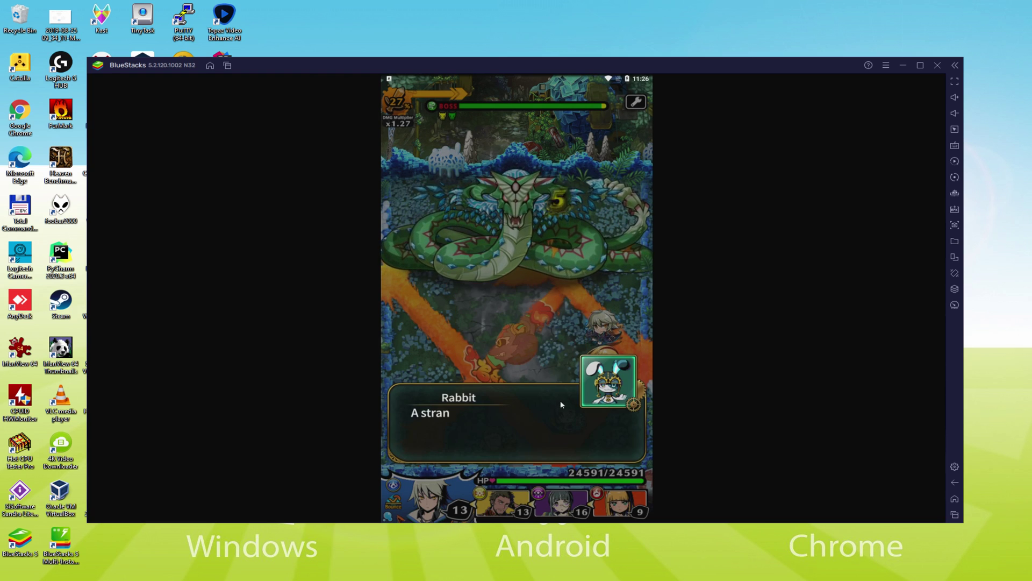
click(538, 413)
click(537, 414)
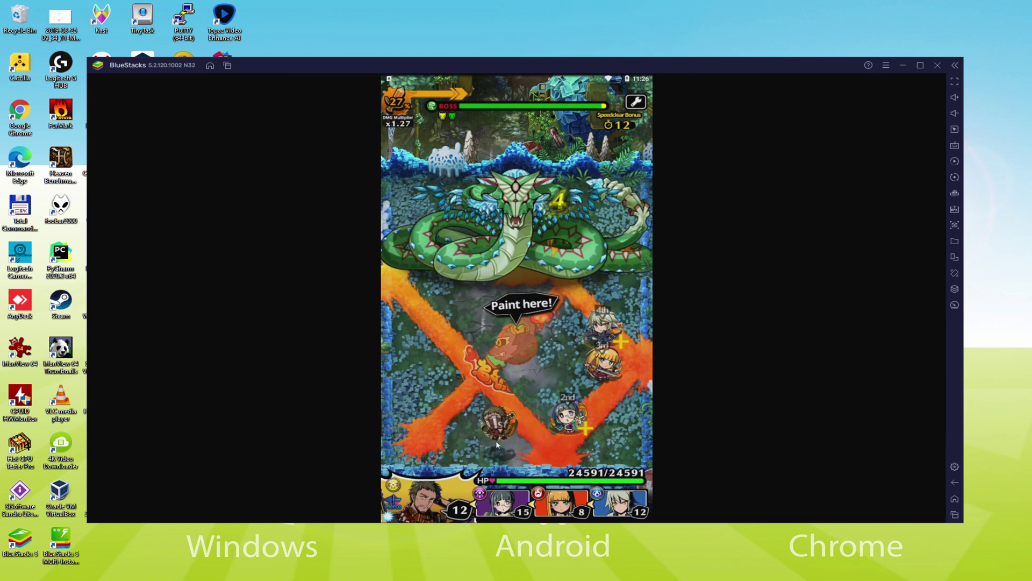
drag(500, 430, 501, 520)
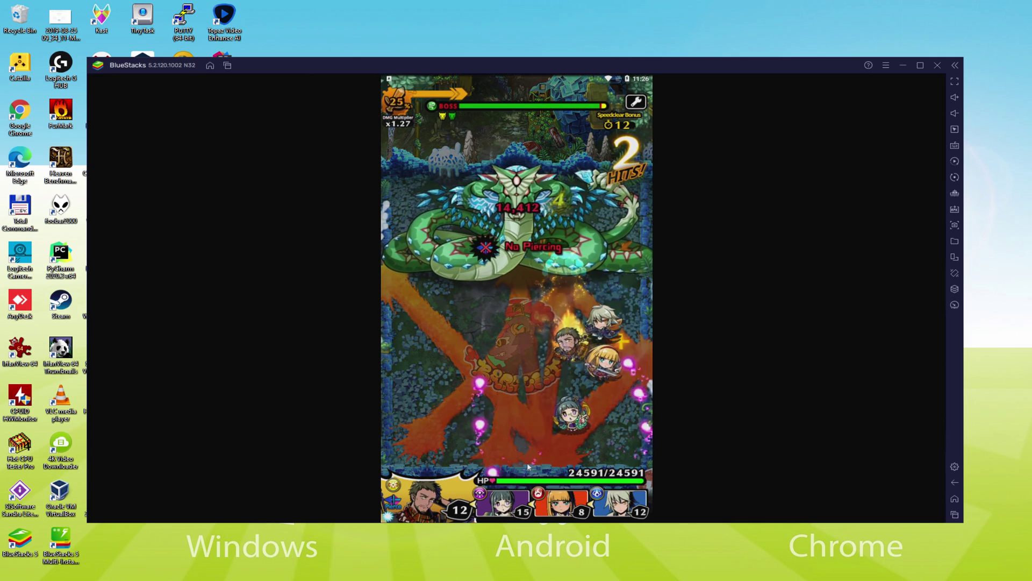